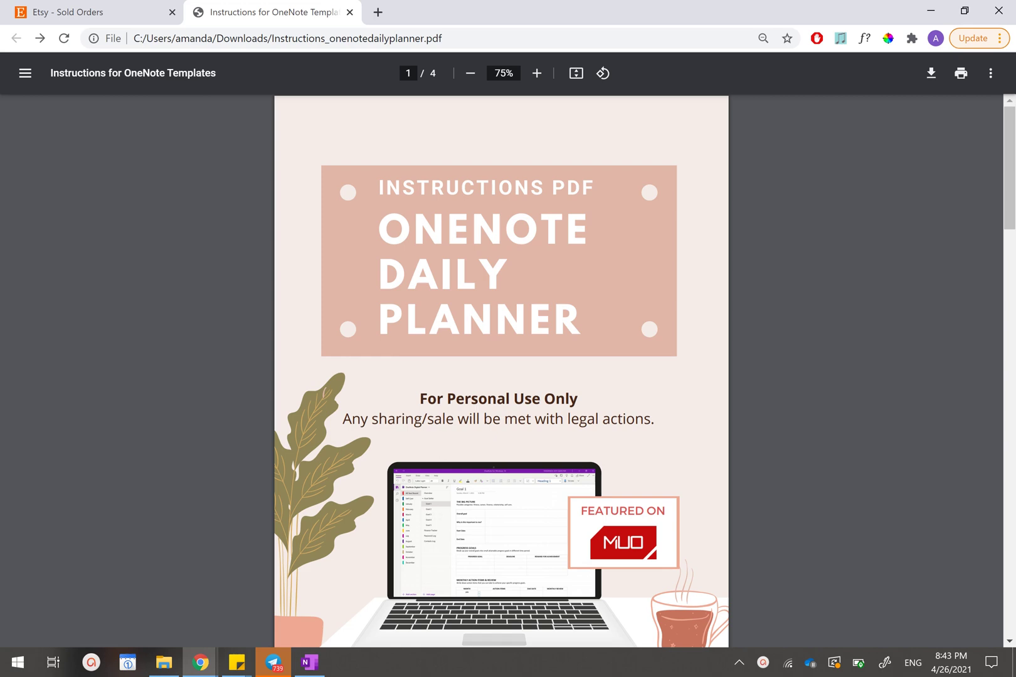
Scroll to Step 1 of the instructions PDF and open its download link in a new tab
scroll(563, 345, "down", 7)
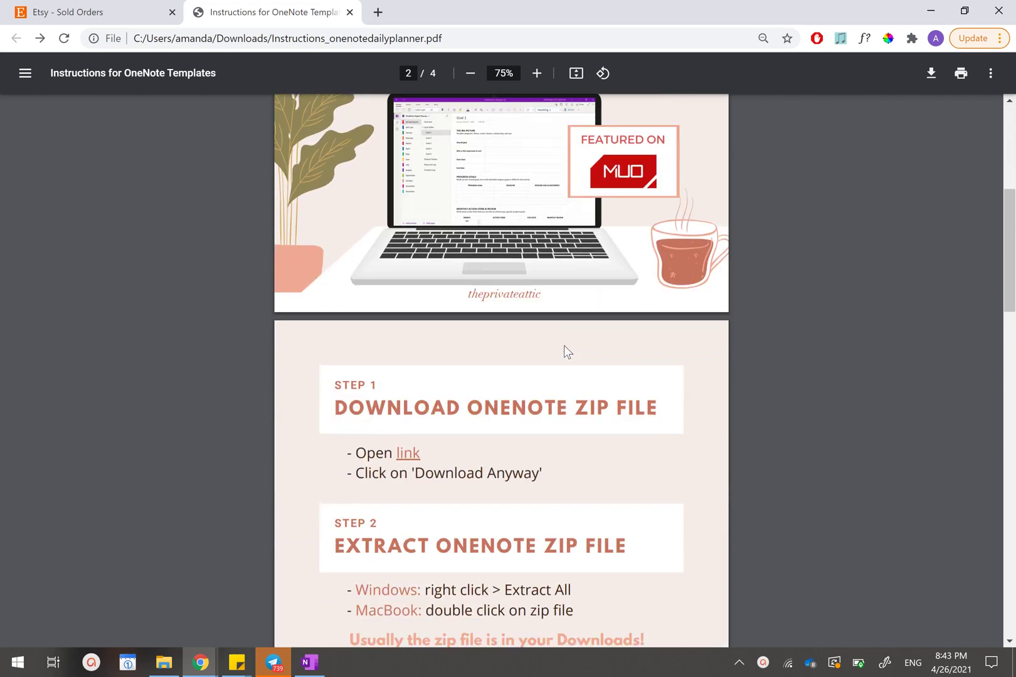
scroll(567, 351, "down", 1)
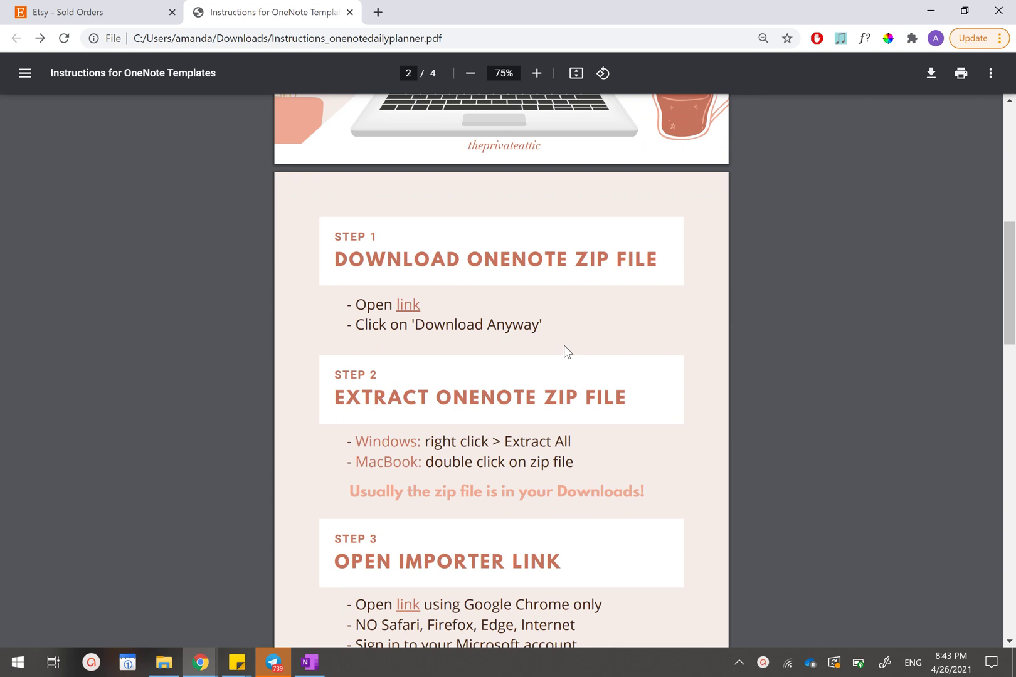
scroll(567, 351, "down", 1)
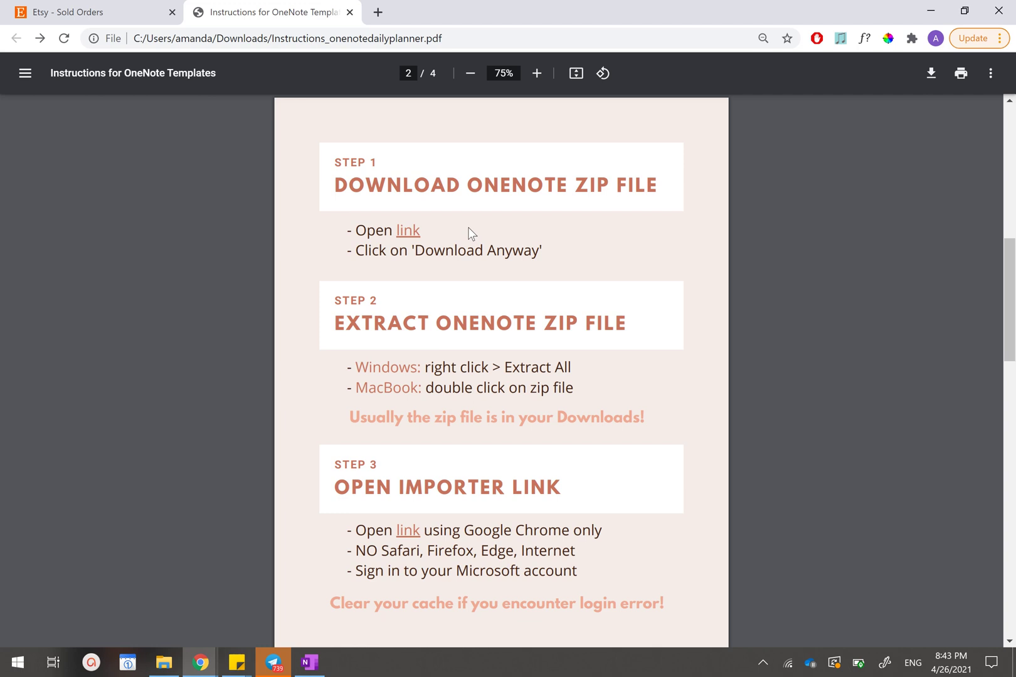
right_click(410, 232)
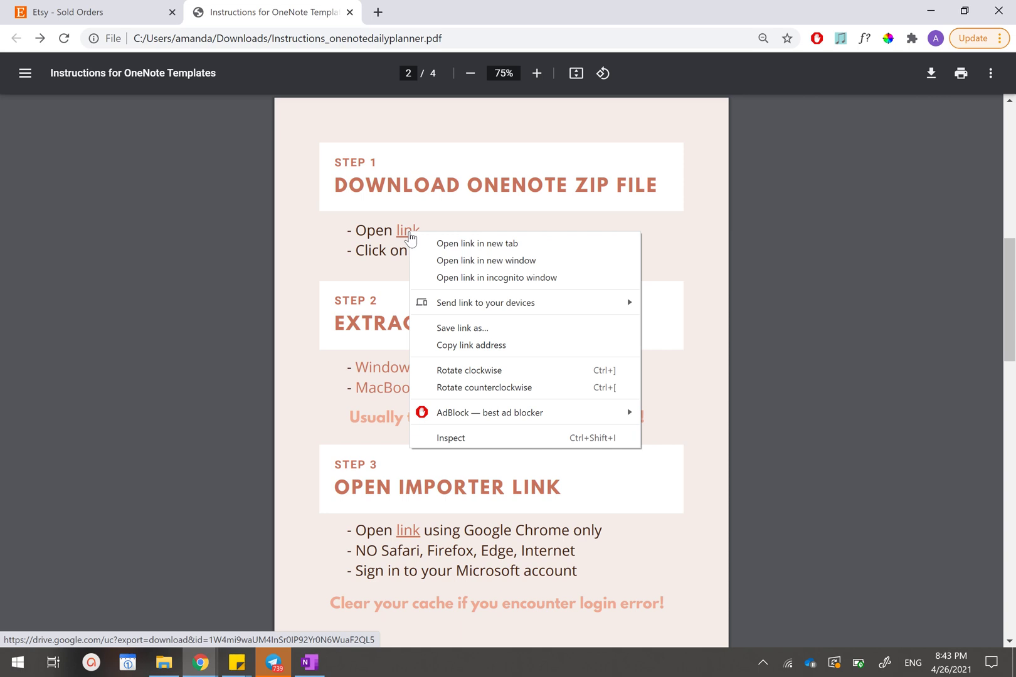
left_click(434, 244)
Download OneNote Digital Planner.zip (105 MB) from Google Drive past the virus-scan warning
left_click(424, 19)
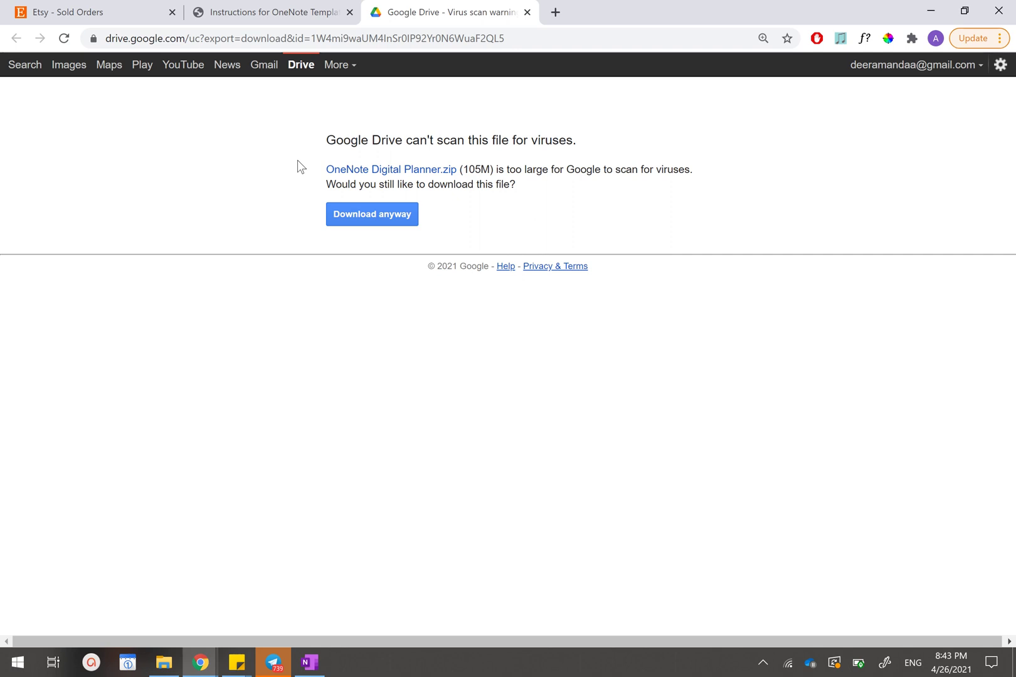
left_click(400, 218)
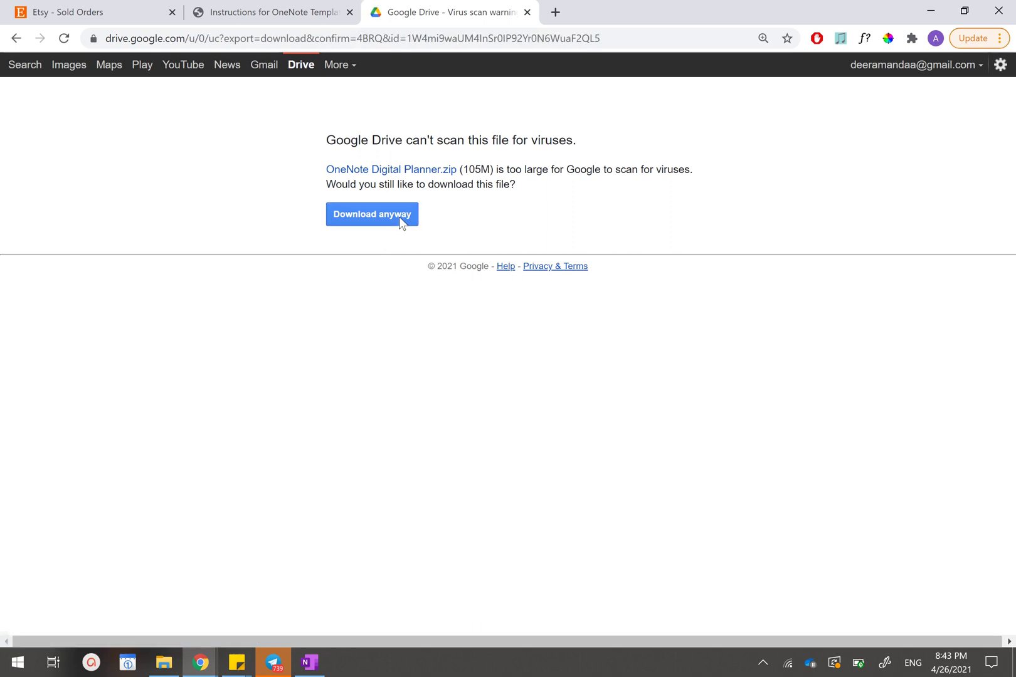
left_click(400, 217)
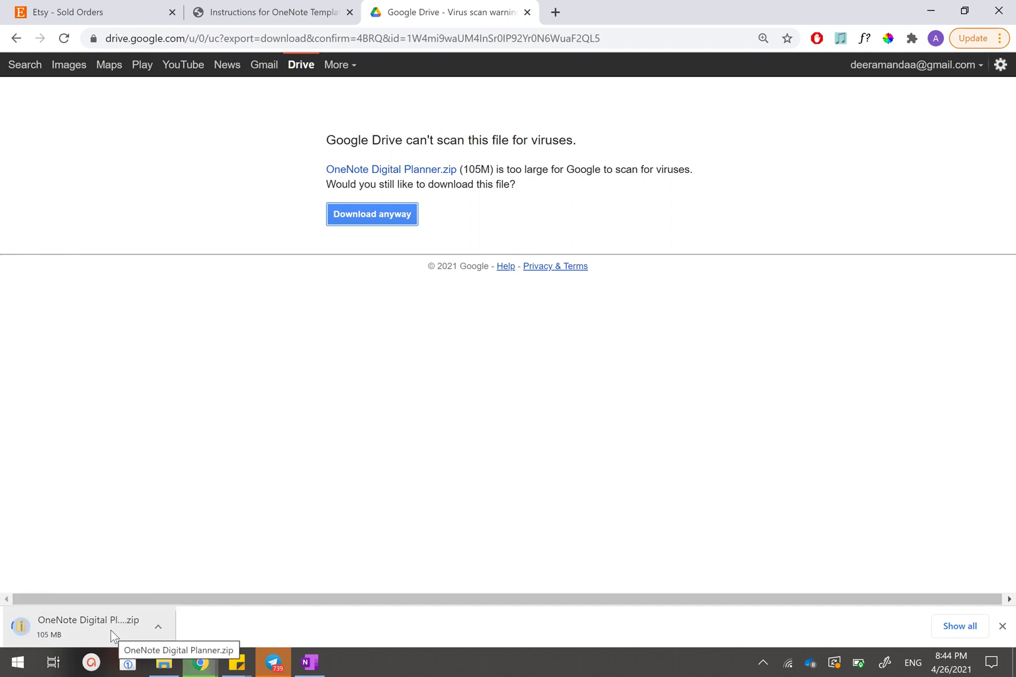
Select the downloaded OneNote Digital Planner zip in Downloads and close the zip-contents window
left_click(115, 627)
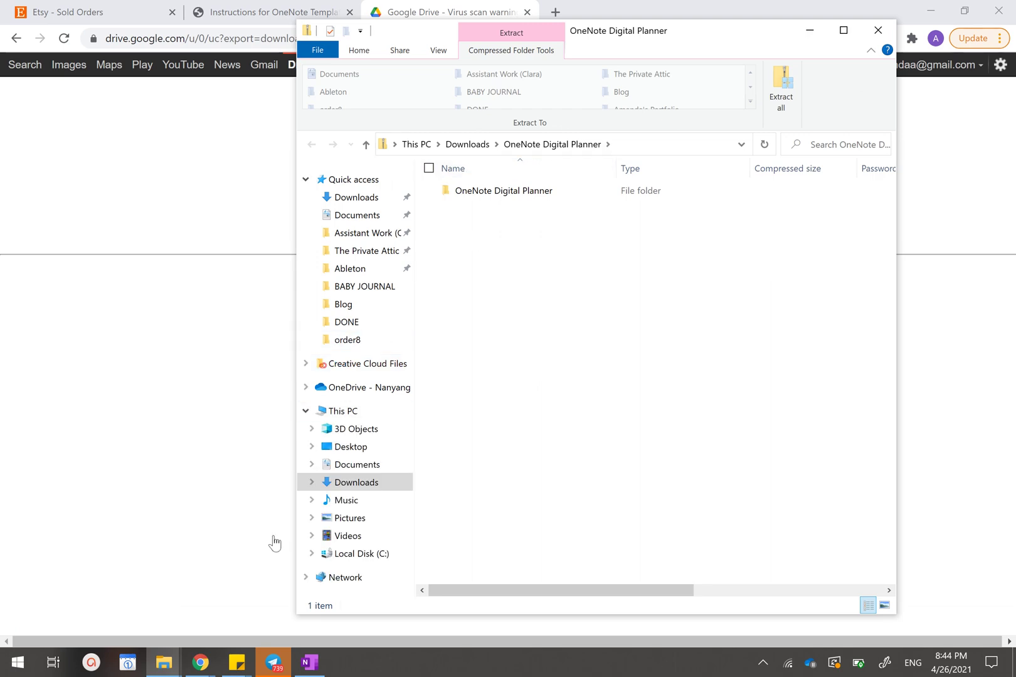
mouse_move(172, 648)
left_click(129, 595)
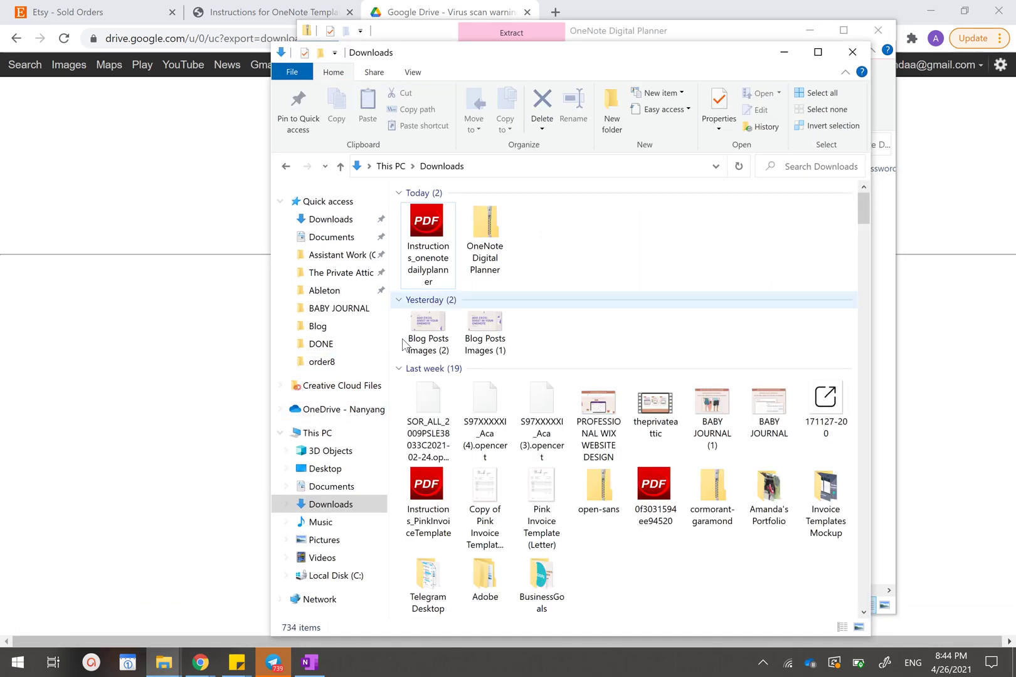
left_click(878, 30)
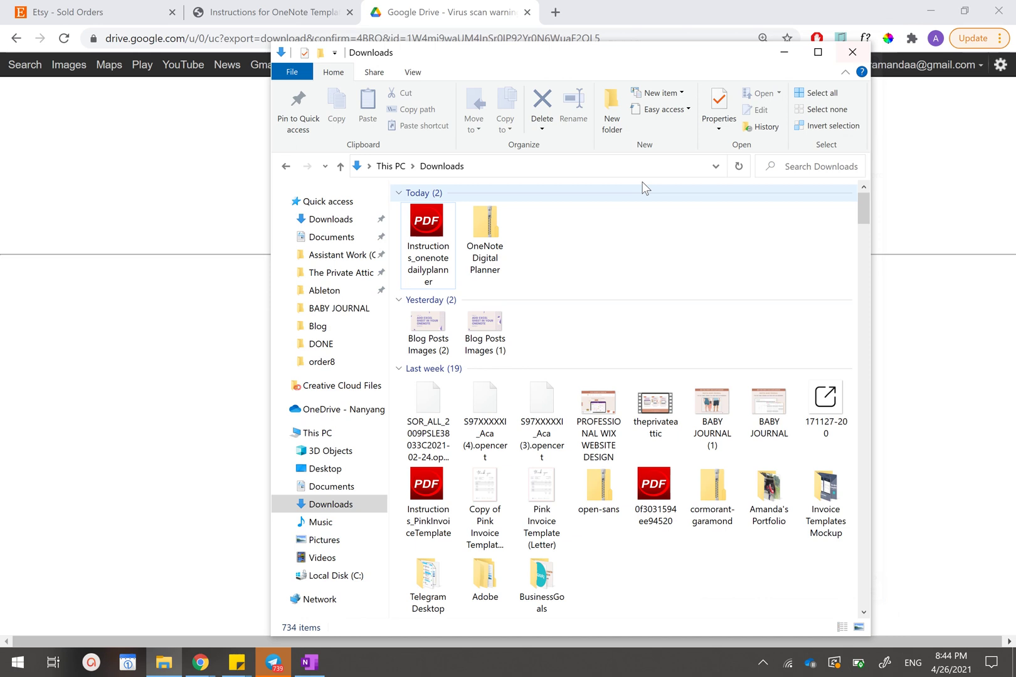
left_click(484, 249)
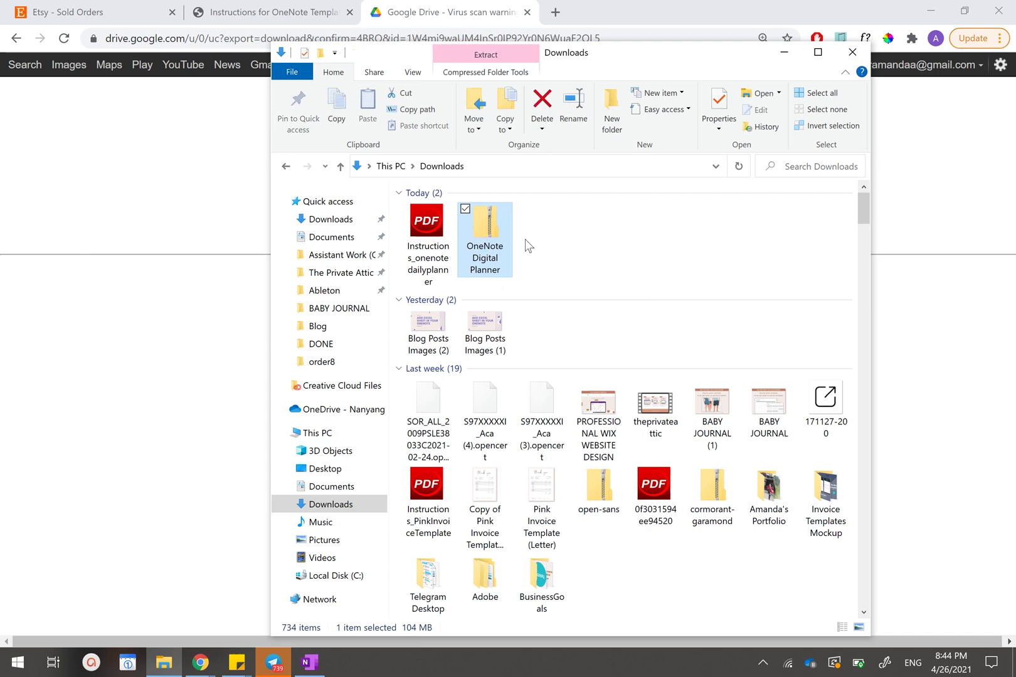
Glance at the instructions PDF, then bring the Downloads folder window back
left_click(305, 11)
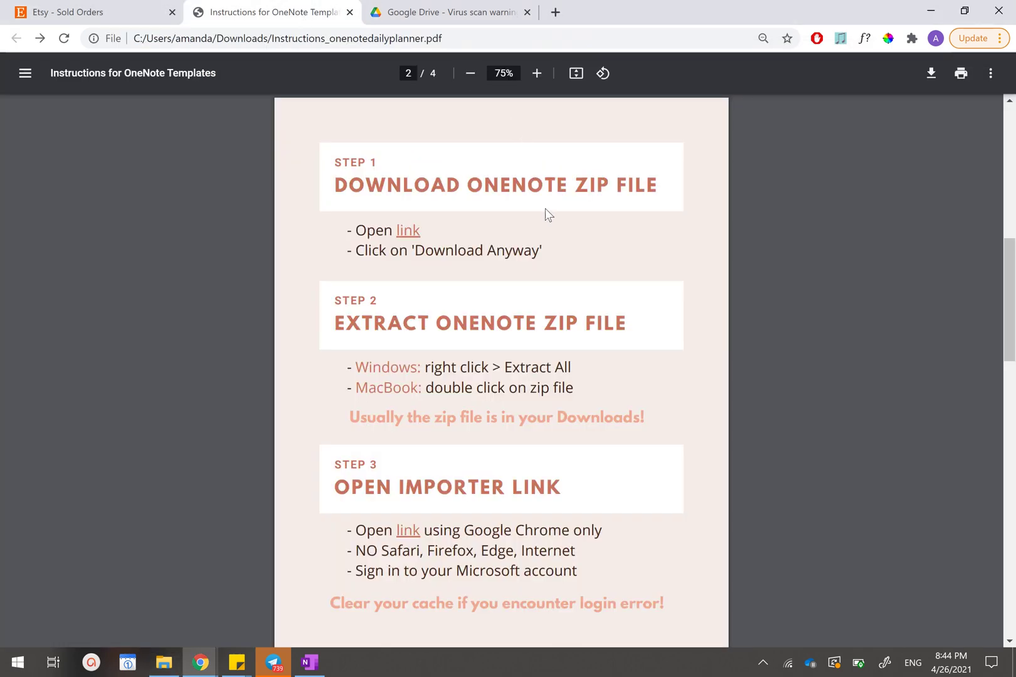
scroll(484, 289, "down", 1)
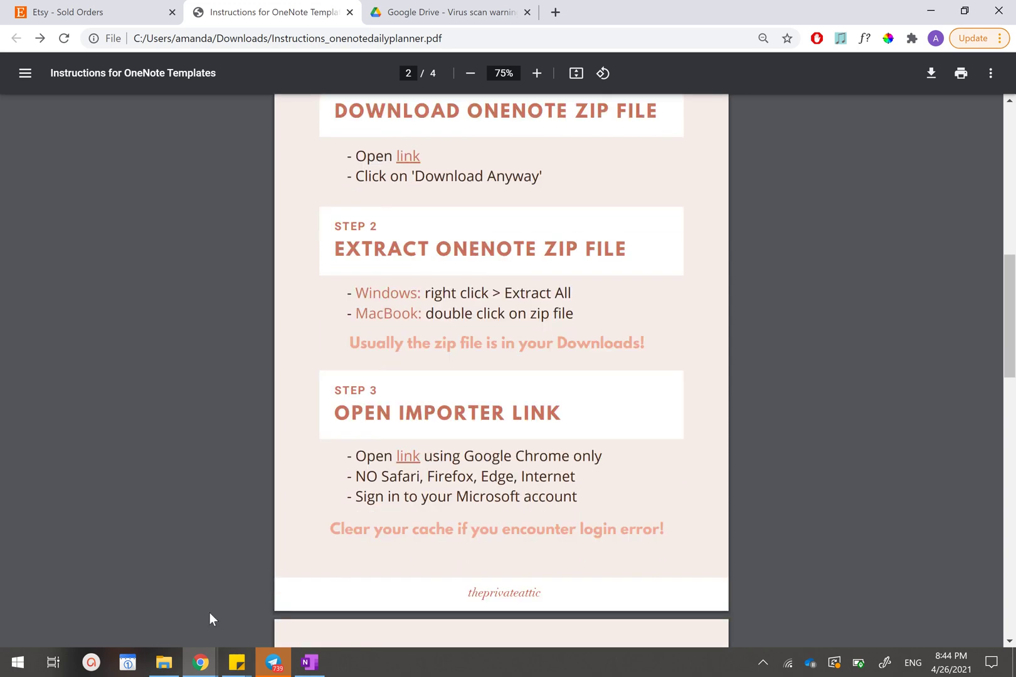
mouse_move(181, 649)
left_click(164, 671)
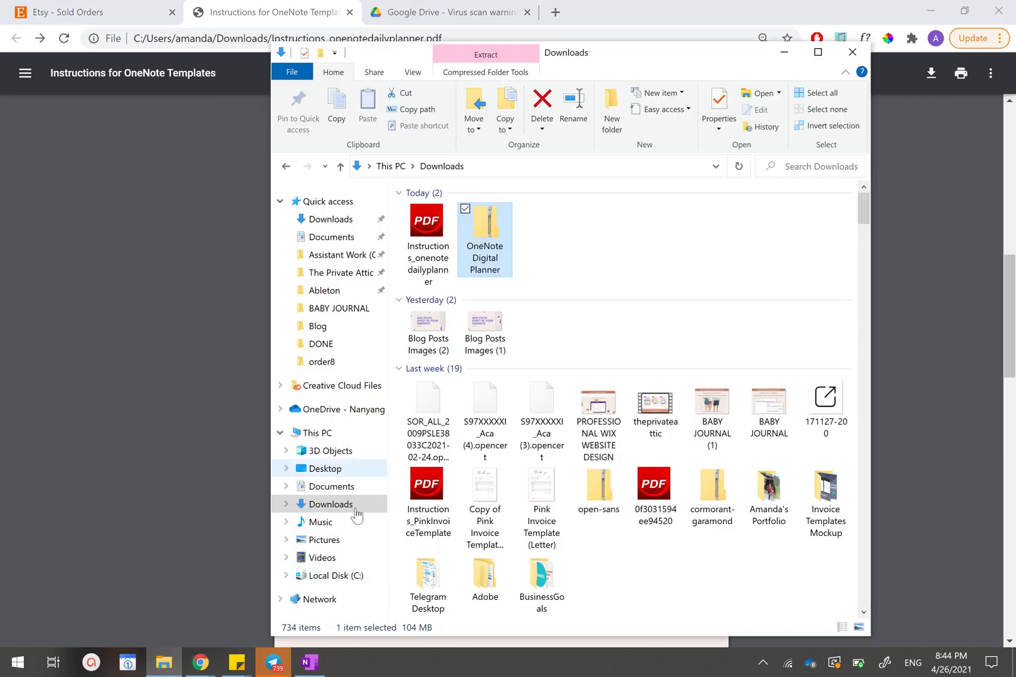
Extract All from the planner zip into the suggested OneNote Digital Planner folder
right_click(492, 232)
left_click(451, 278)
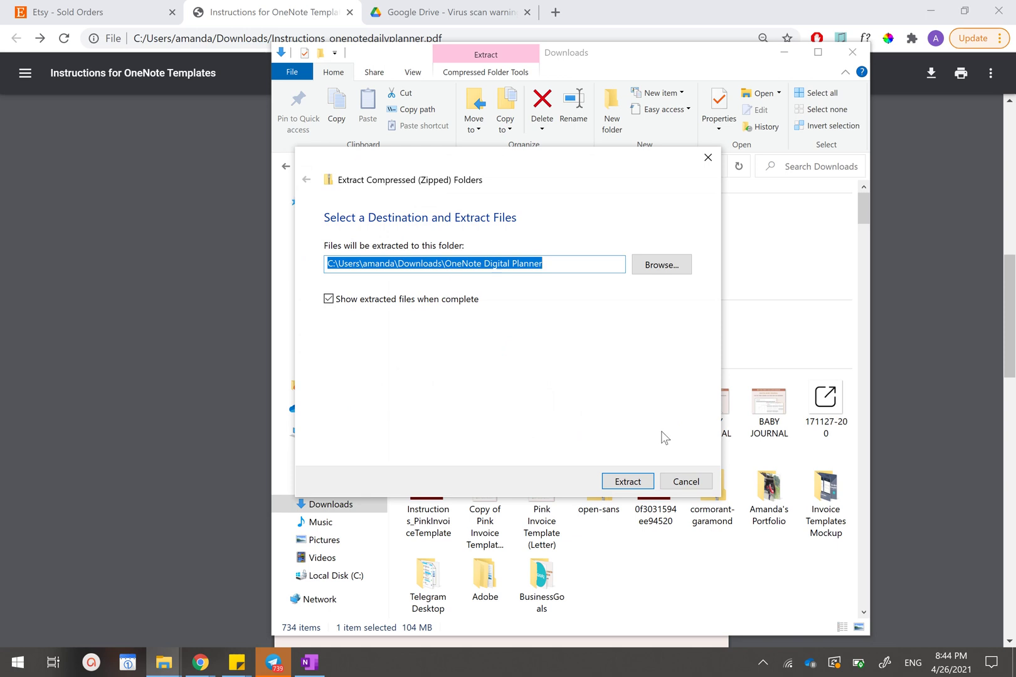
left_click(627, 482)
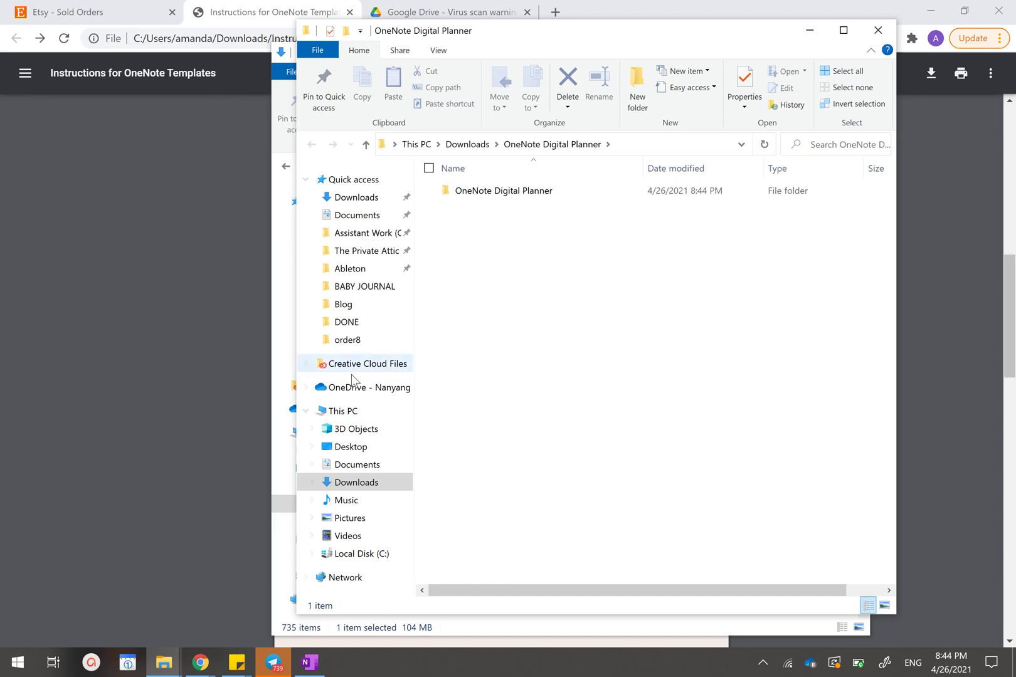
left_click(188, 322)
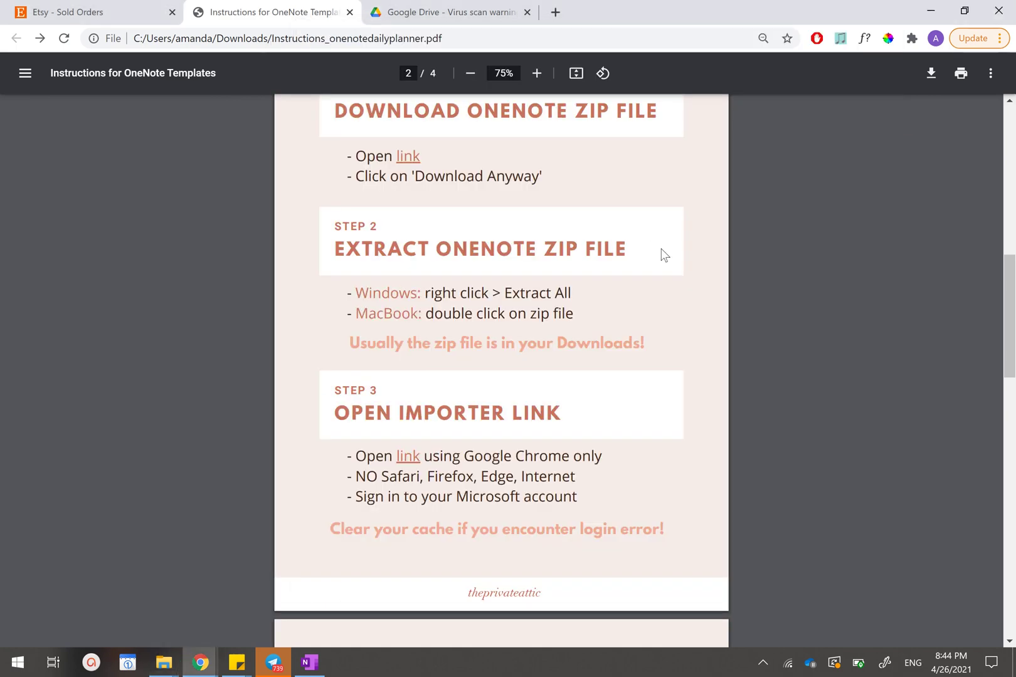
Scroll to Step 3 of the PDF and open its notebook importer link in a new tab
scroll(645, 269, "down", 1)
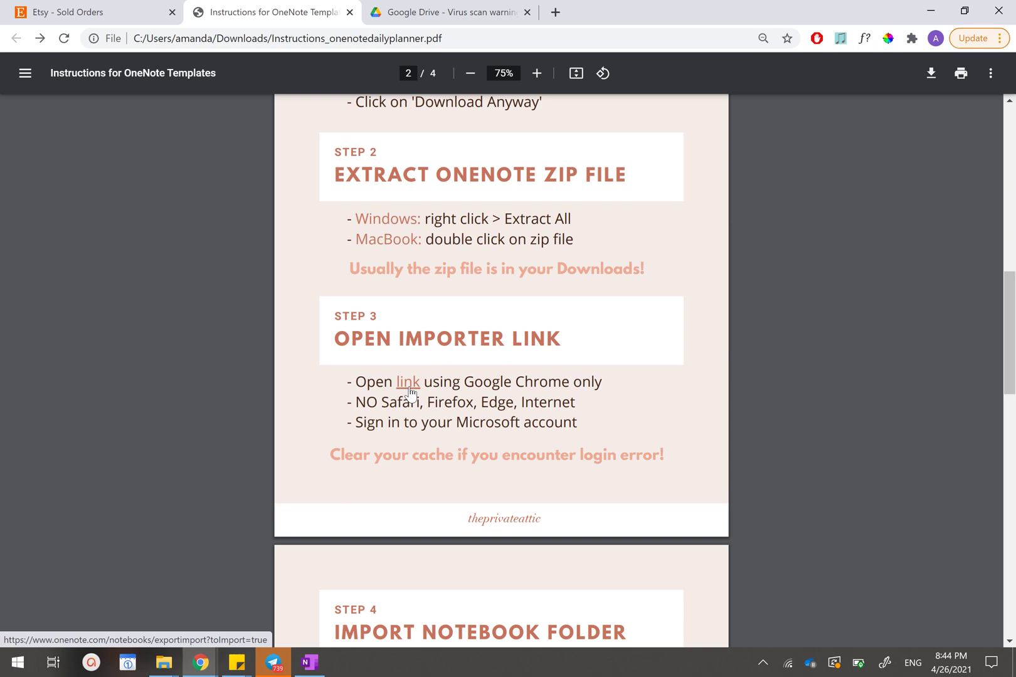
scroll(458, 357, "up", 1)
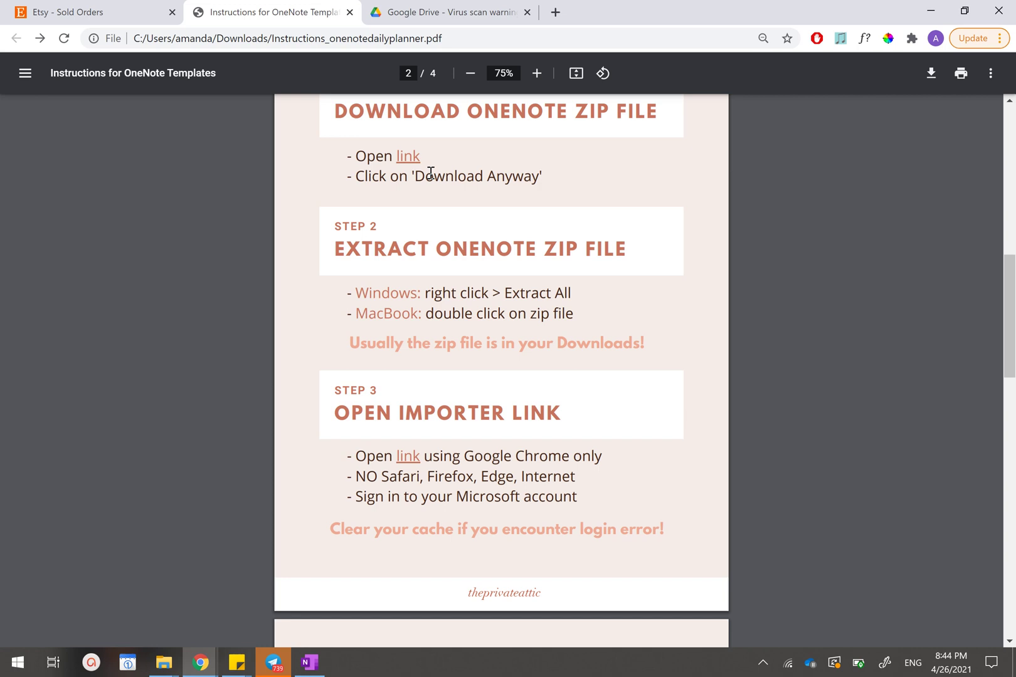
scroll(449, 442, "down", 1)
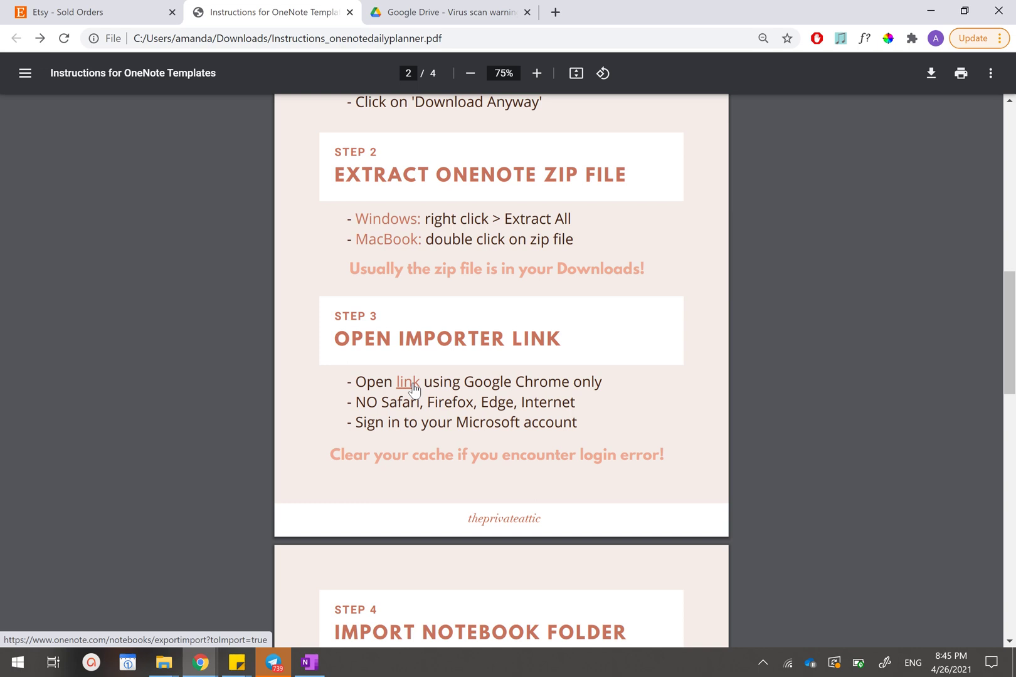
right_click(413, 389)
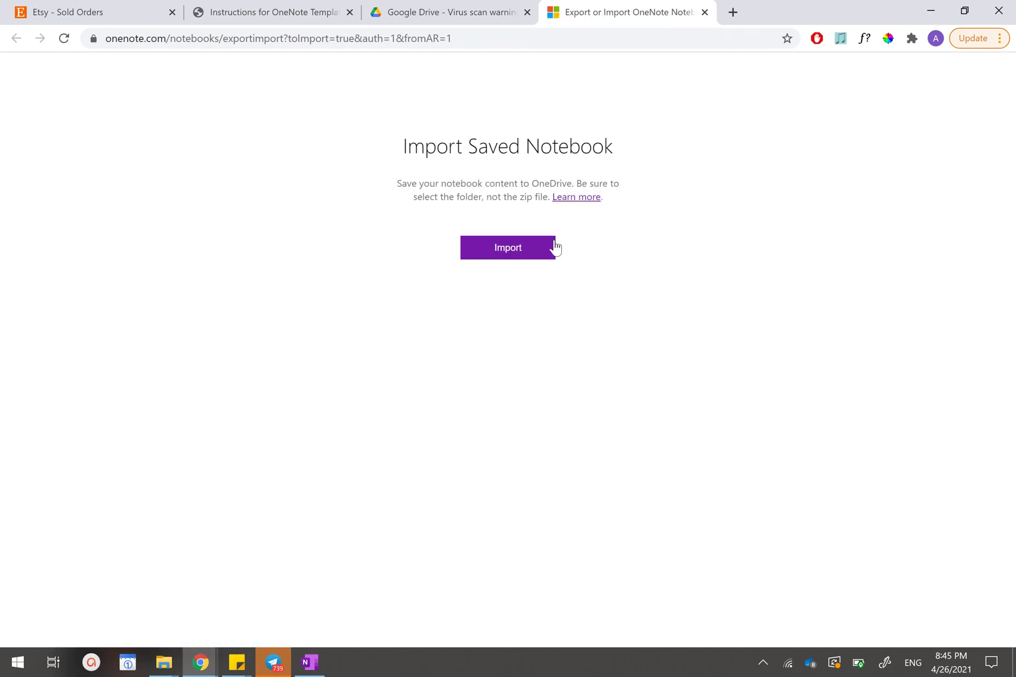
Import the OneNote Digital Planner folder from Downloads, confirming the upload of its 16 files
left_click(542, 254)
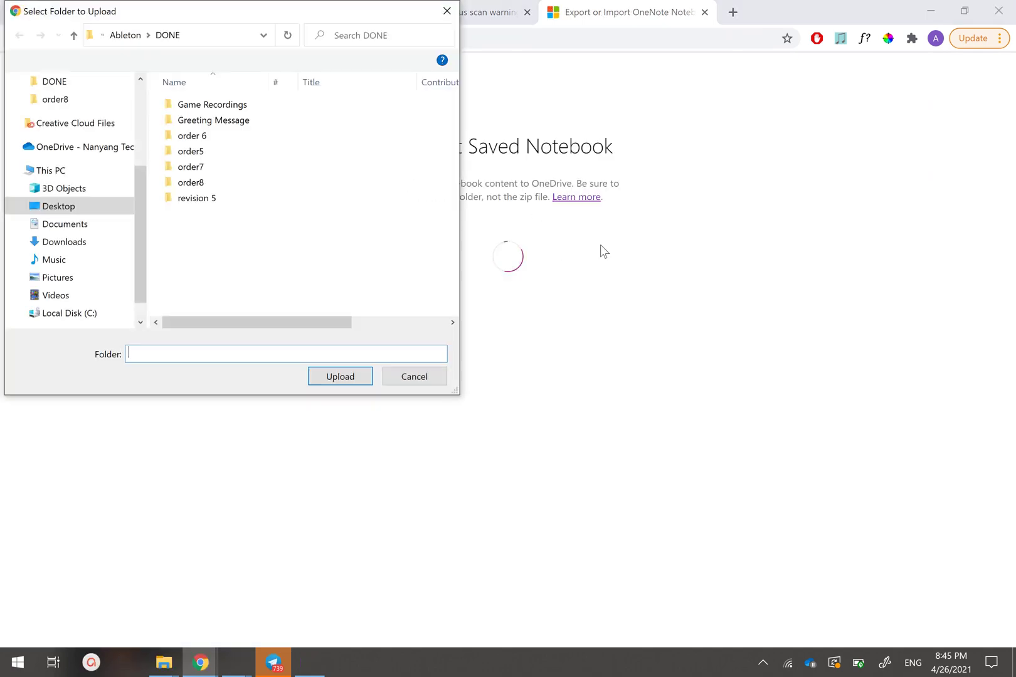
scroll(84, 138, "up", 2)
scroll(85, 138, "up", 1)
left_click(94, 112)
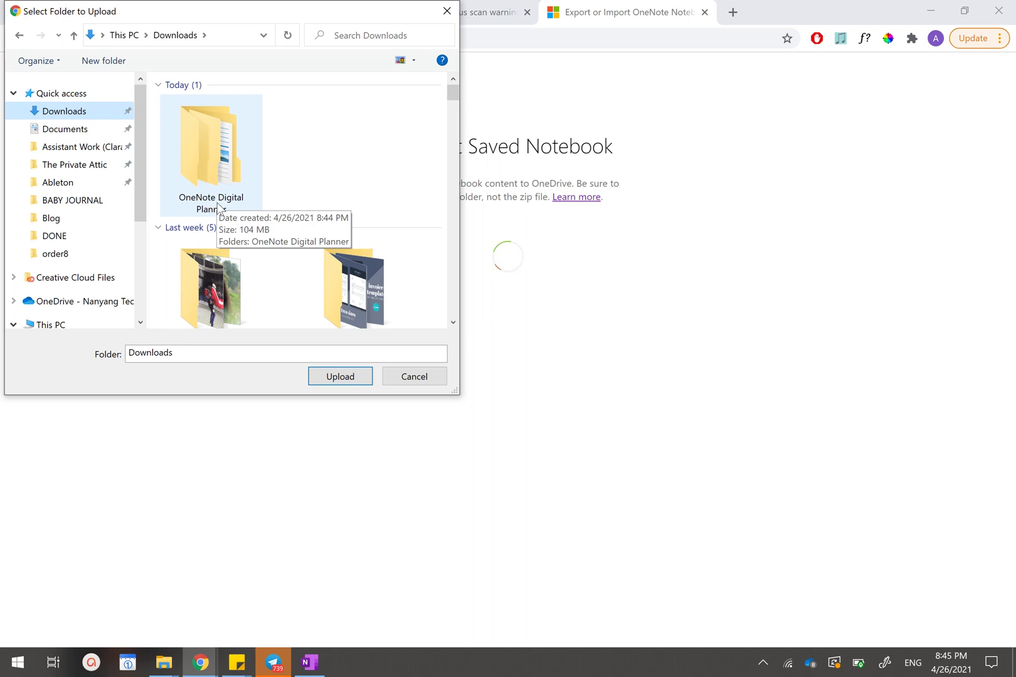
left_click(237, 154)
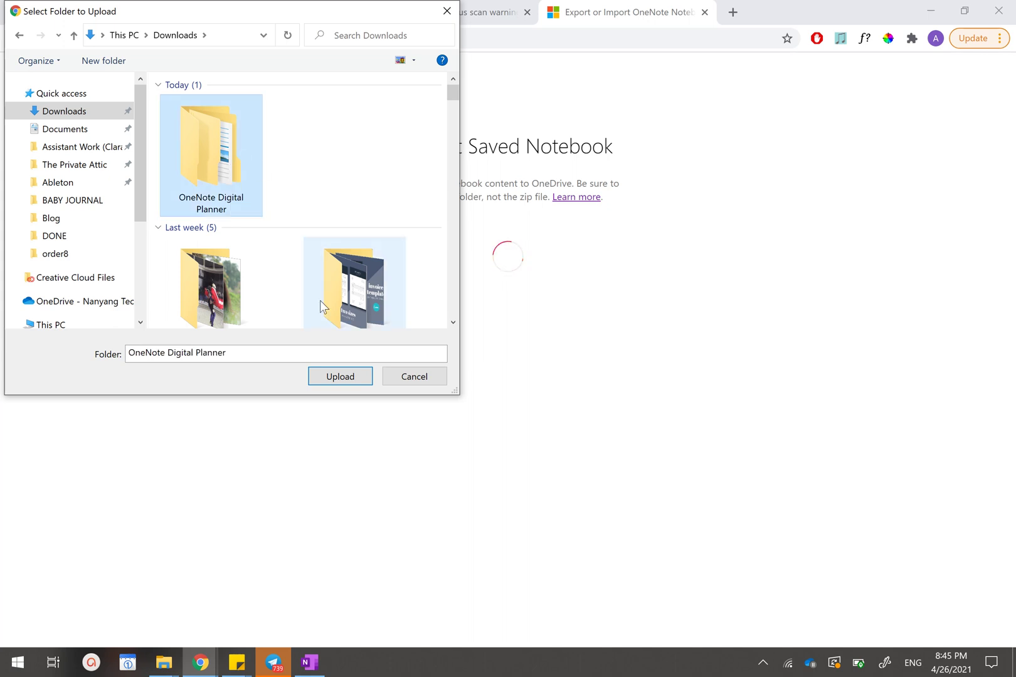
left_click(328, 378)
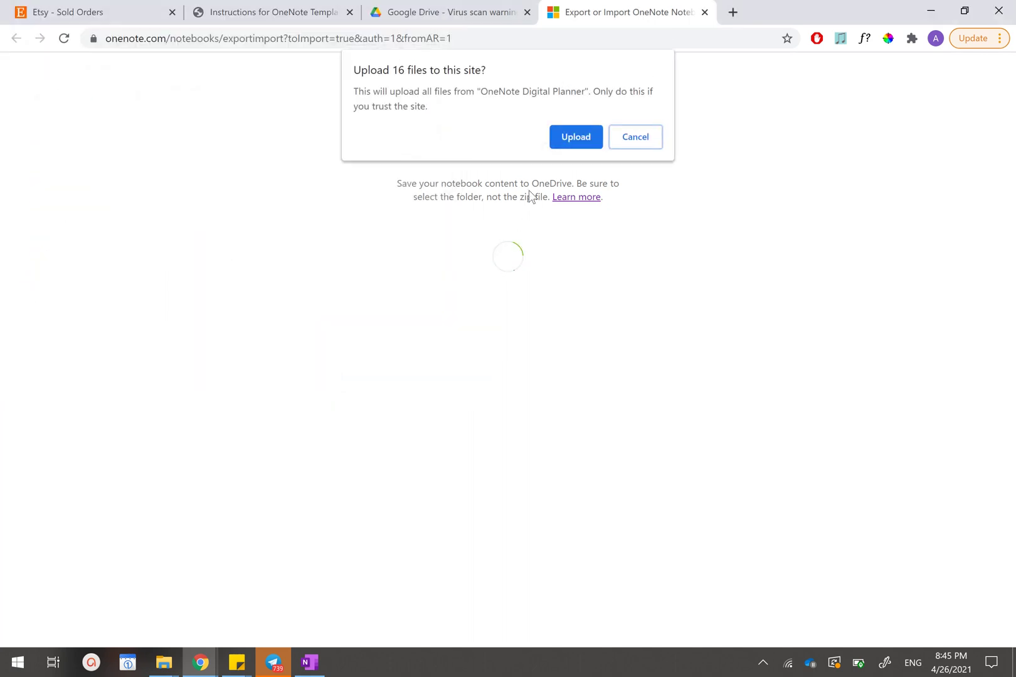
left_click(575, 137)
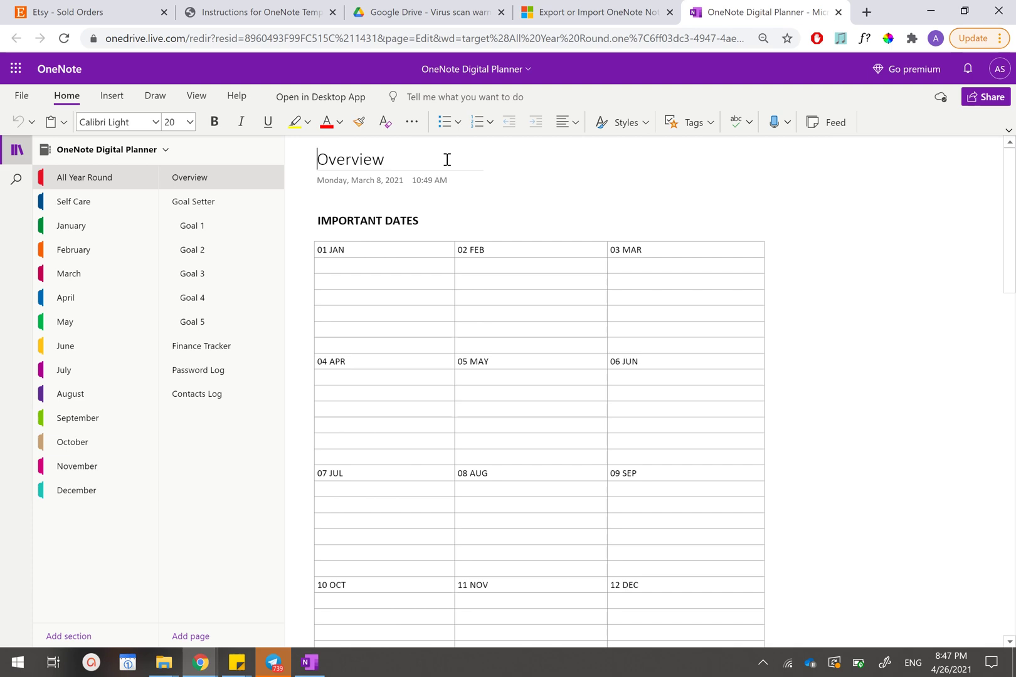
Read Steps 4–6 in the instructions PDF, then return to the OneNote Digital Planner tab
left_click(273, 8)
scroll(547, 383, "down", 5)
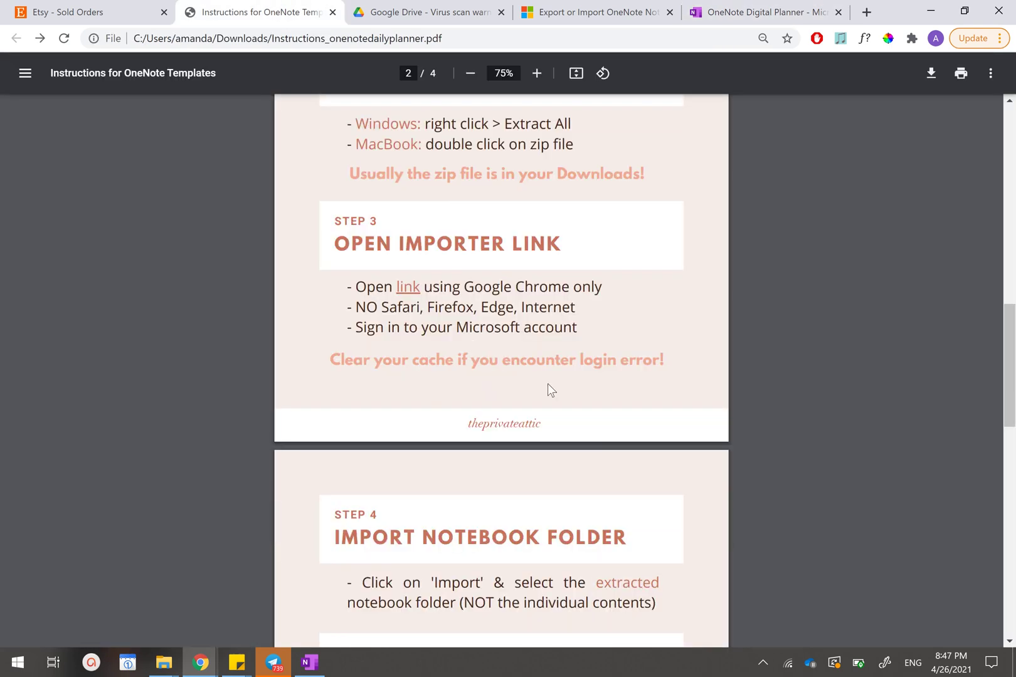
scroll(533, 381, "down", 3)
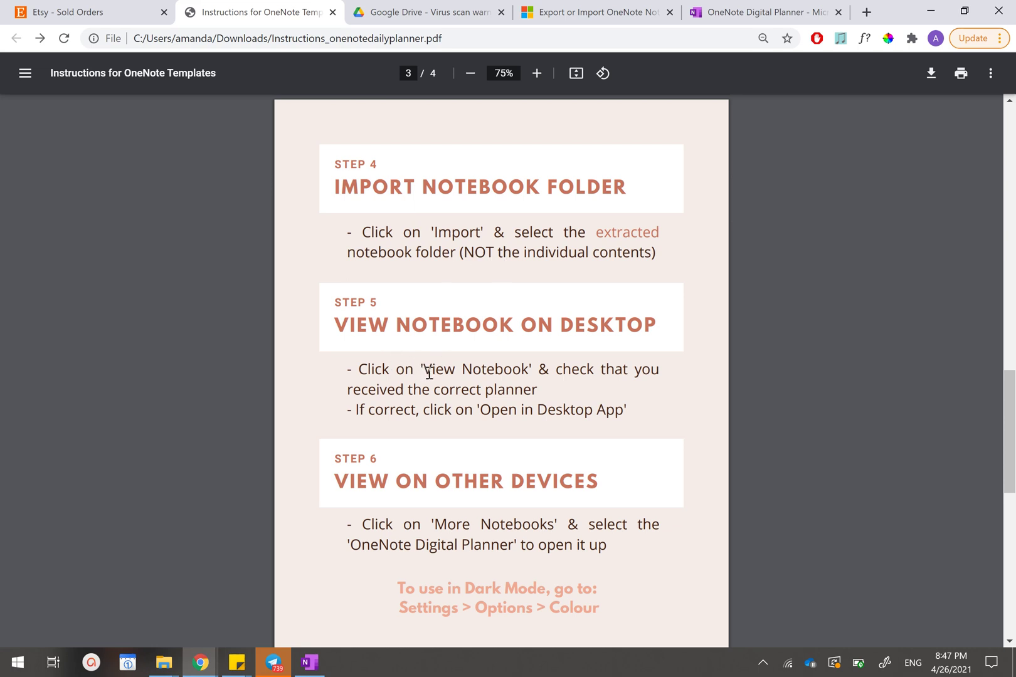
left_click_drag(429, 373, 542, 369)
left_click(523, 374)
left_click(728, 10)
Open the planner notebook in OneNote for Windows 10 via Open in Desktop App
left_click(315, 160)
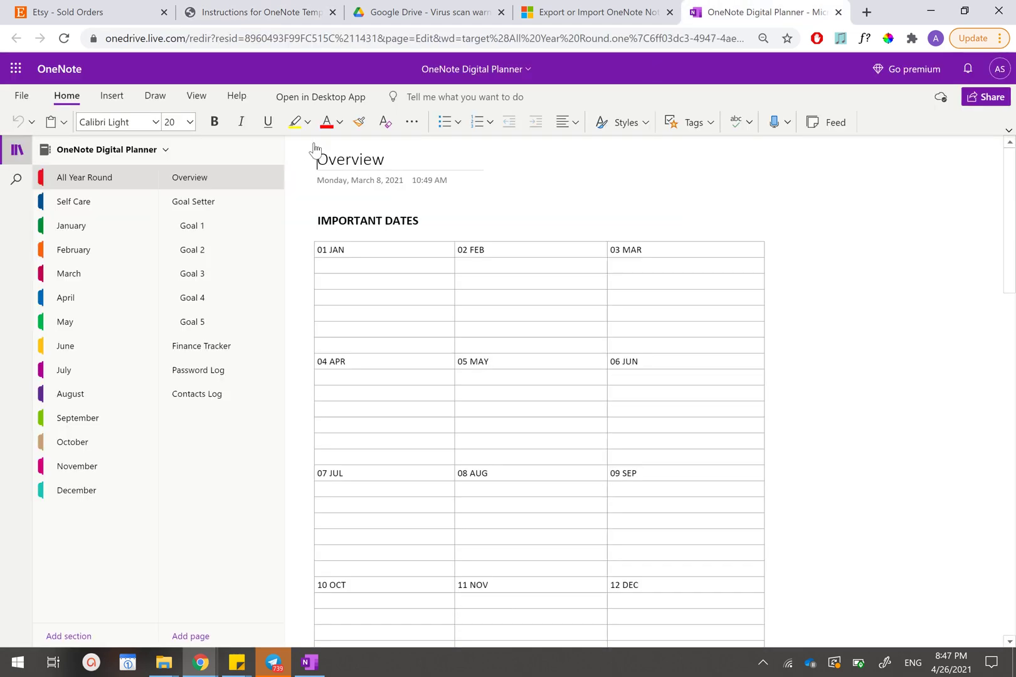
left_click(356, 101)
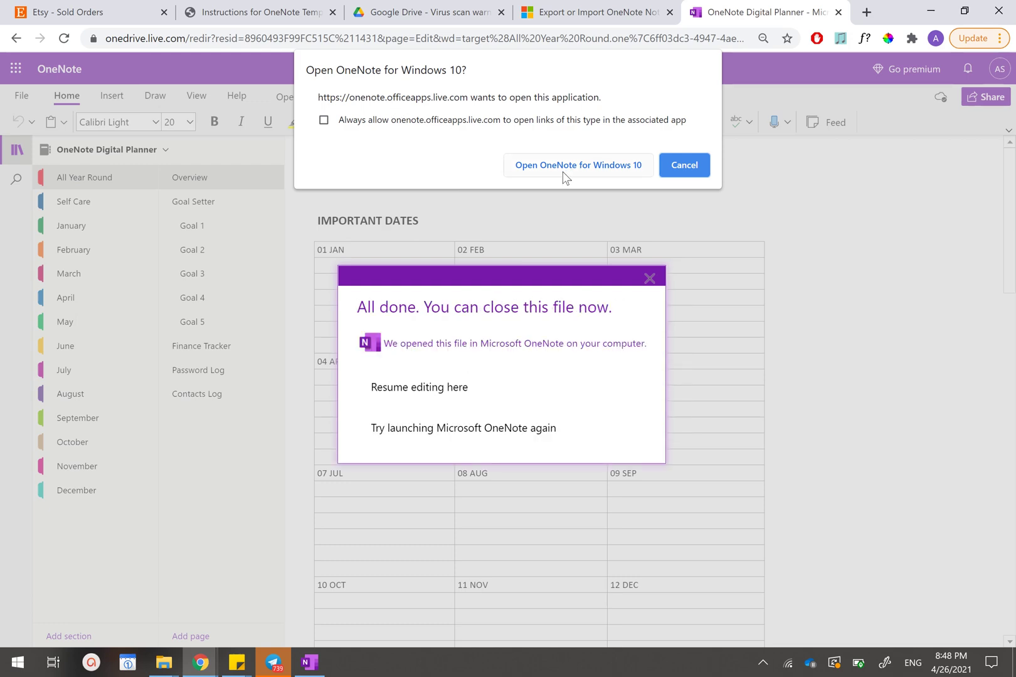
left_click(571, 174)
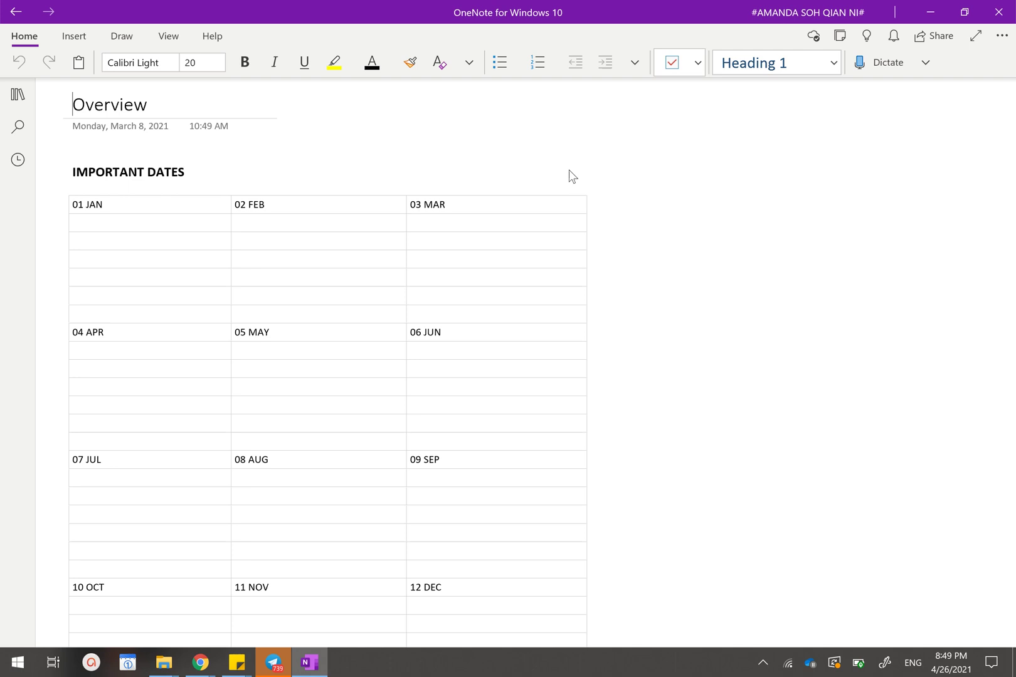
Show navigation and go to the Self Care section, January, then the Week 3 page
left_click(24, 97)
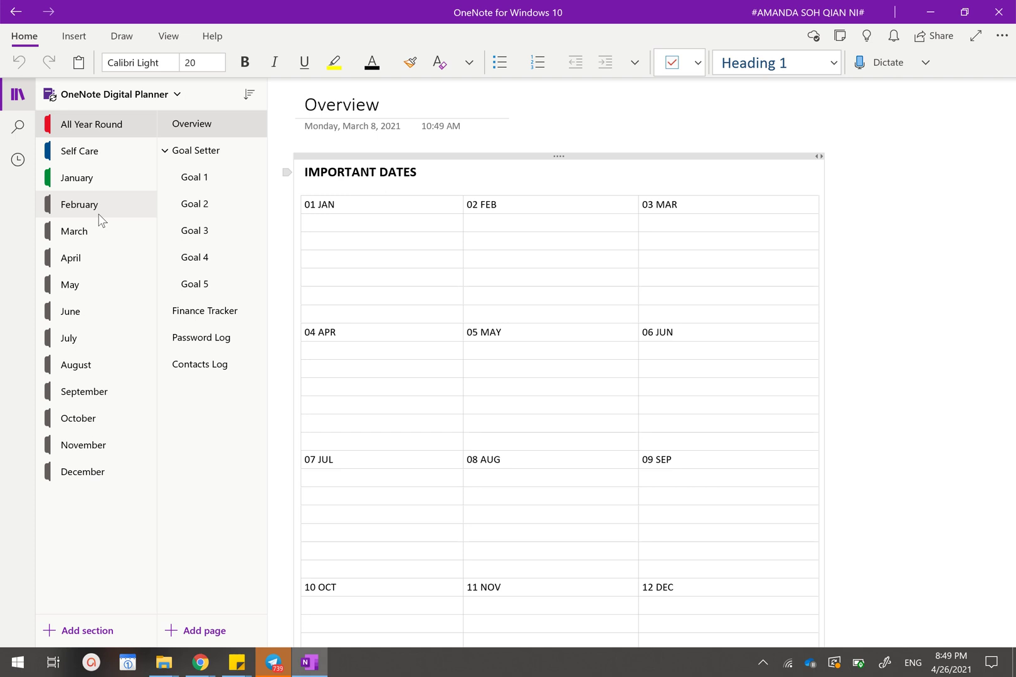
left_click(113, 153)
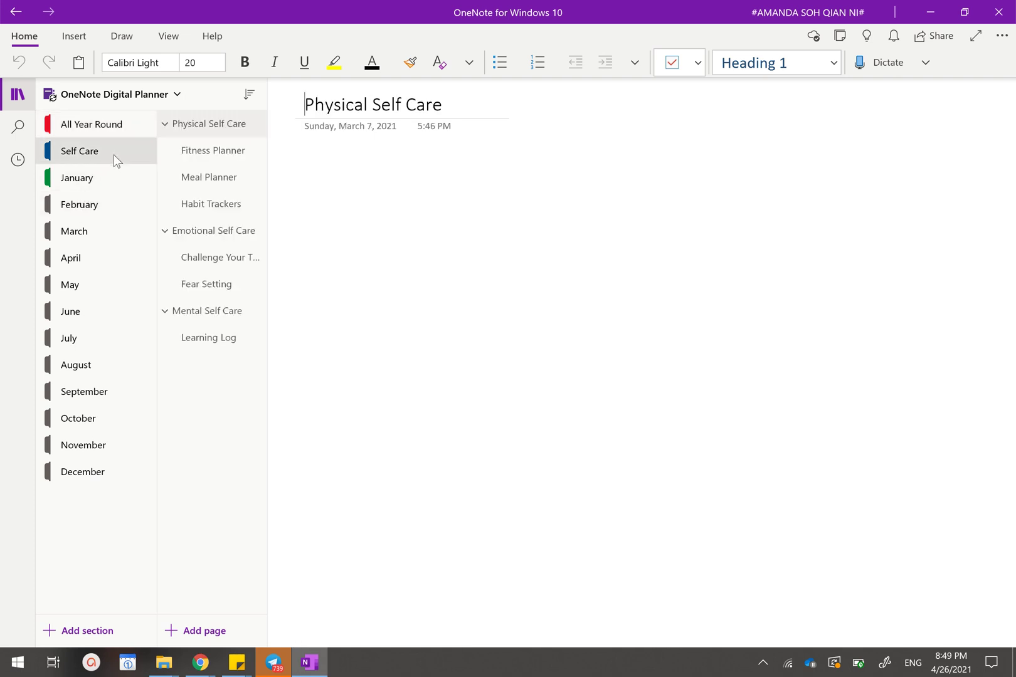
left_click(89, 182)
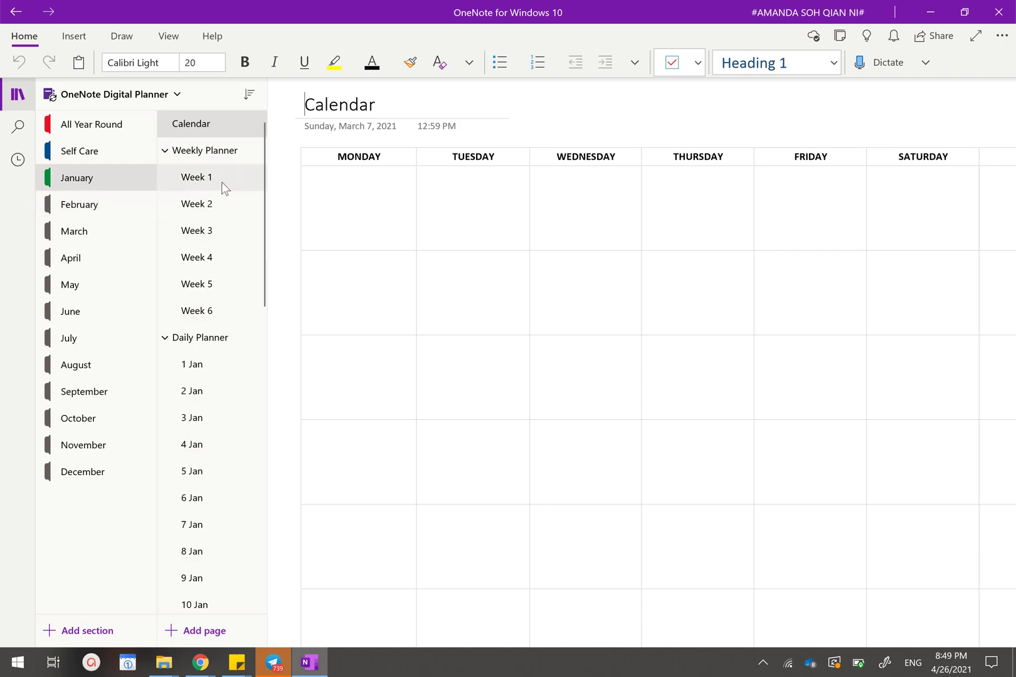
left_click(222, 227)
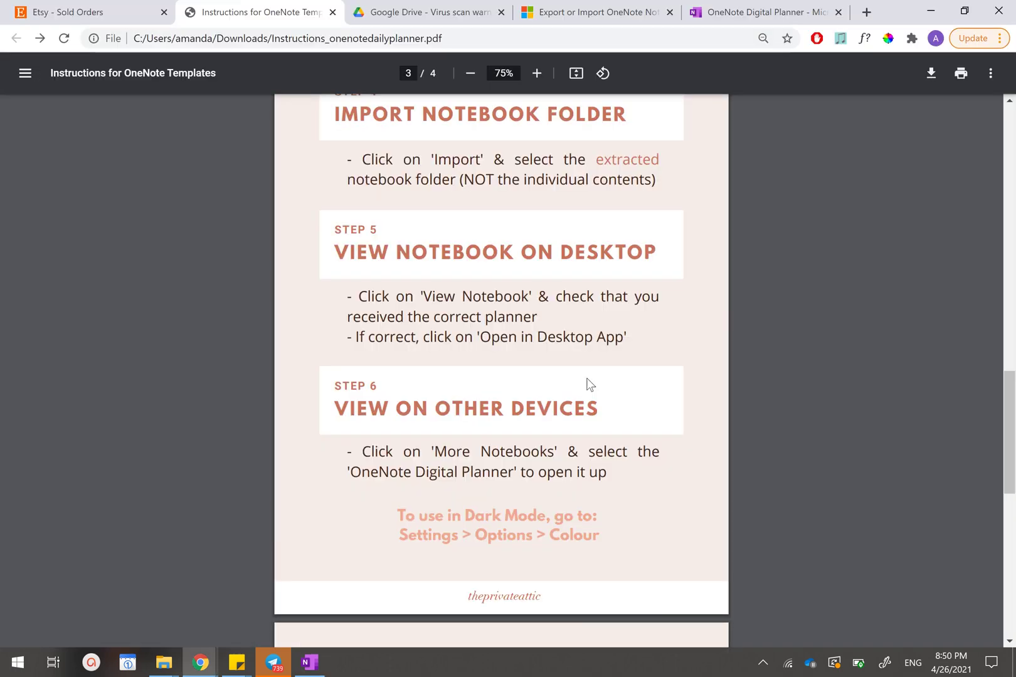
scroll(586, 385, "up", 1)
scroll(589, 383, "down", 1)
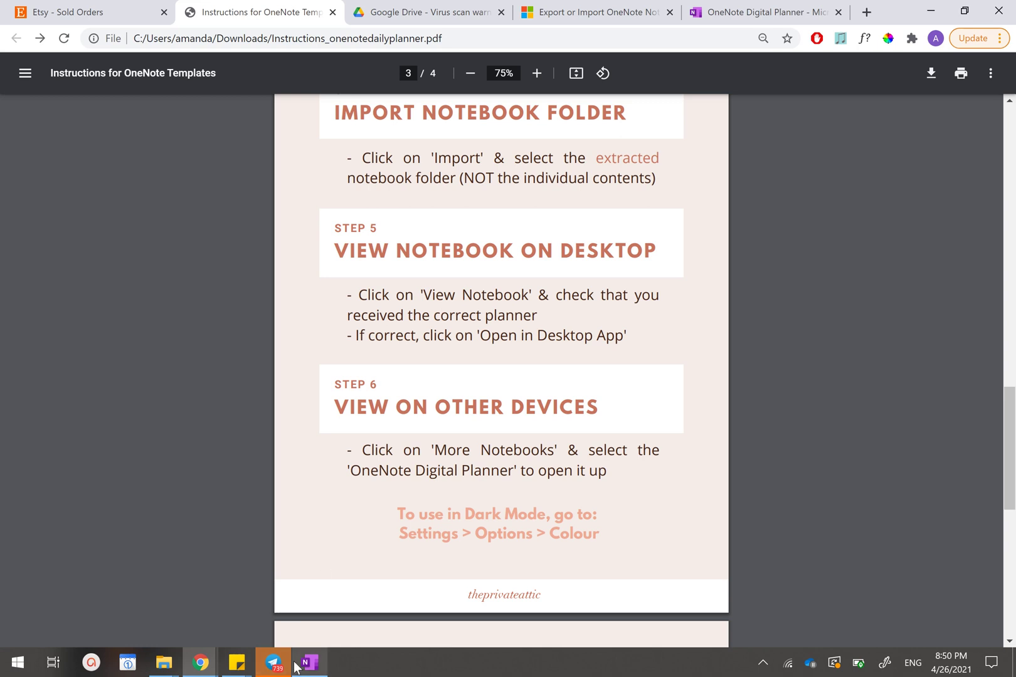
mouse_move(321, 668)
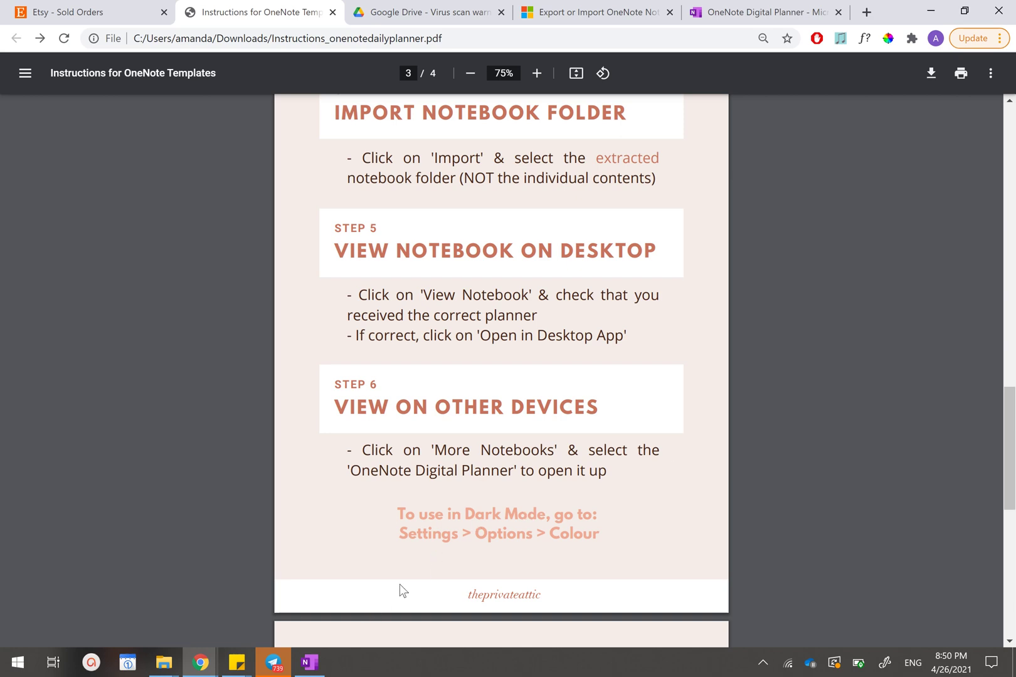
Set the Color option to Dark under Settings > Options in OneNote for Windows 10
left_click(310, 660)
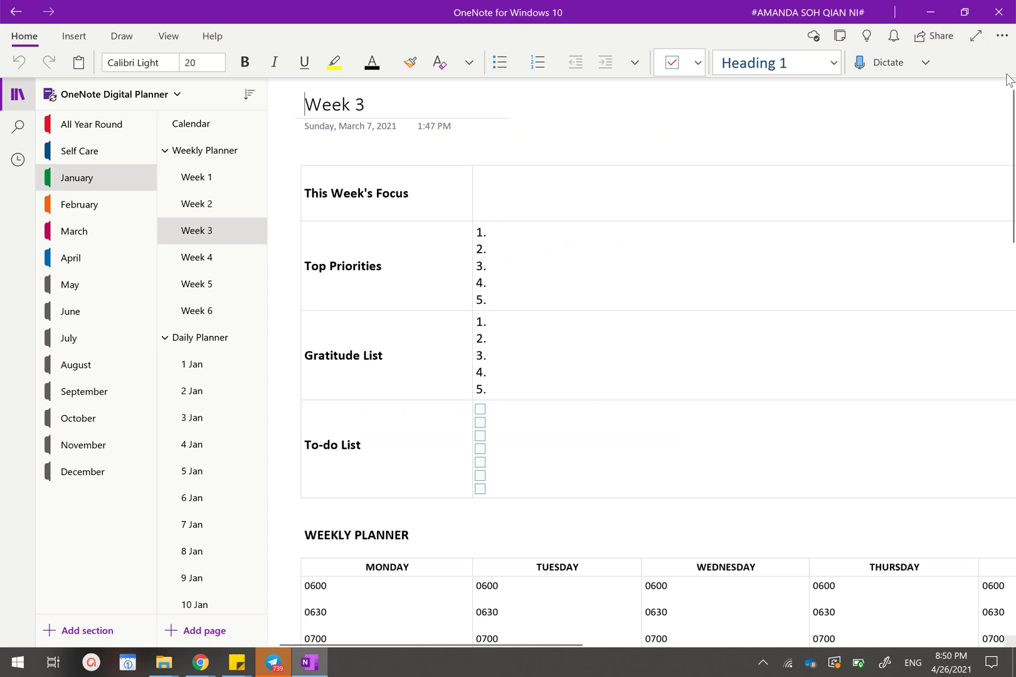
left_click(998, 42)
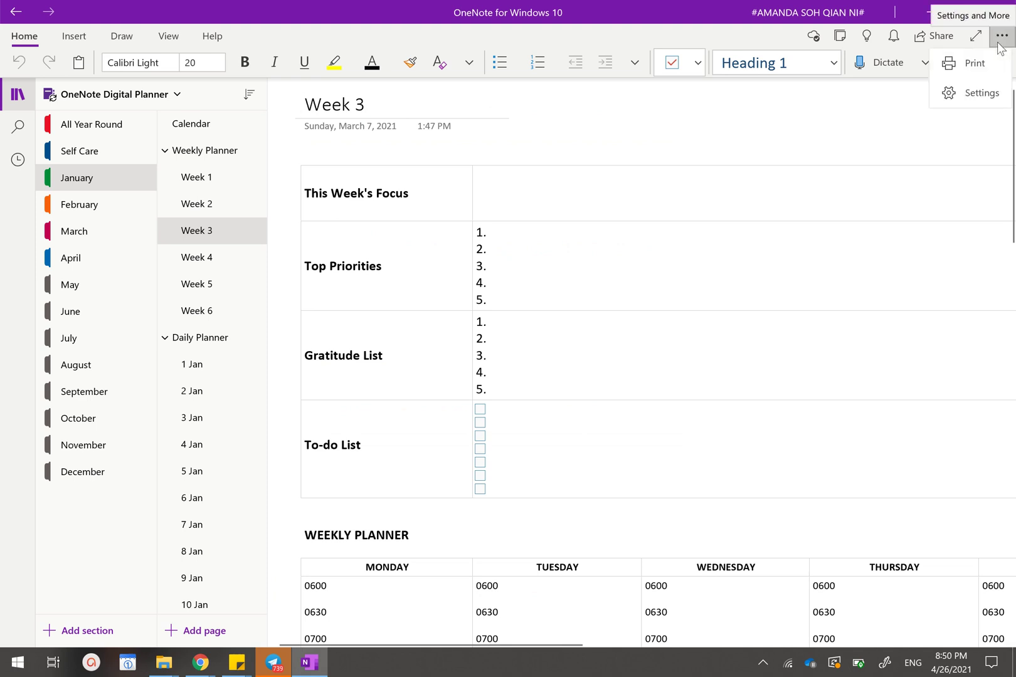
left_click(983, 93)
left_click(909, 76)
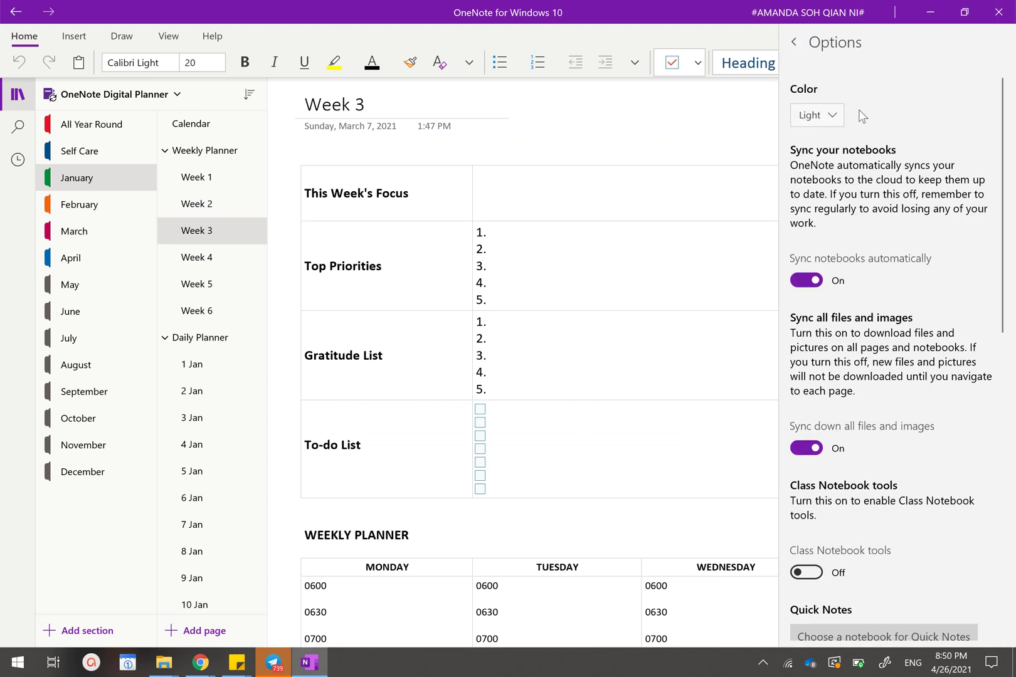
left_click(836, 117)
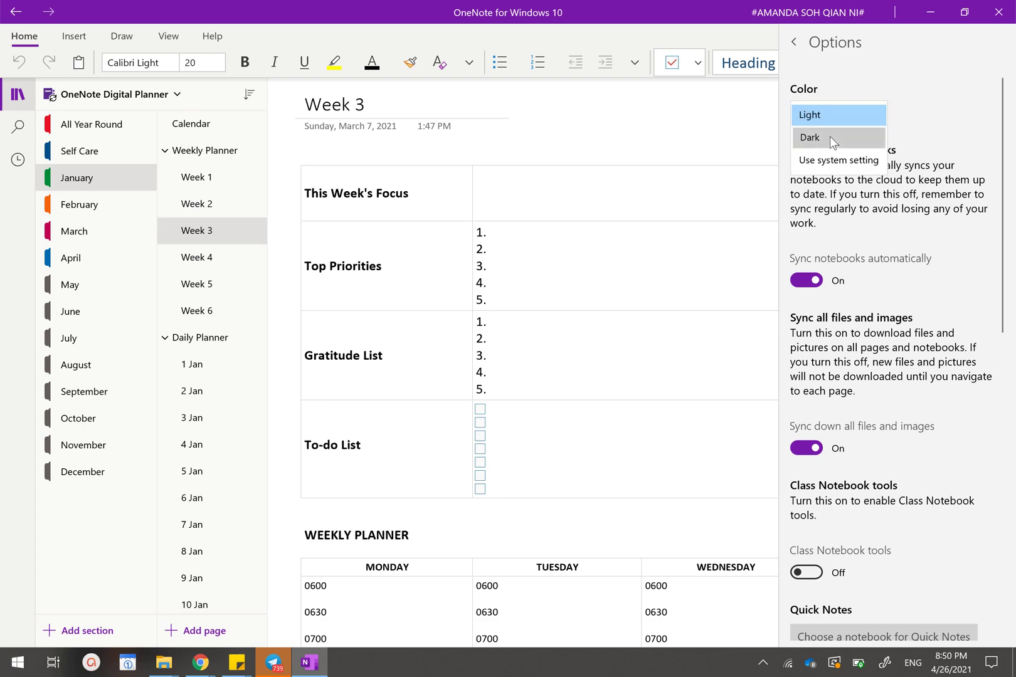
left_click(830, 136)
left_click(697, 188)
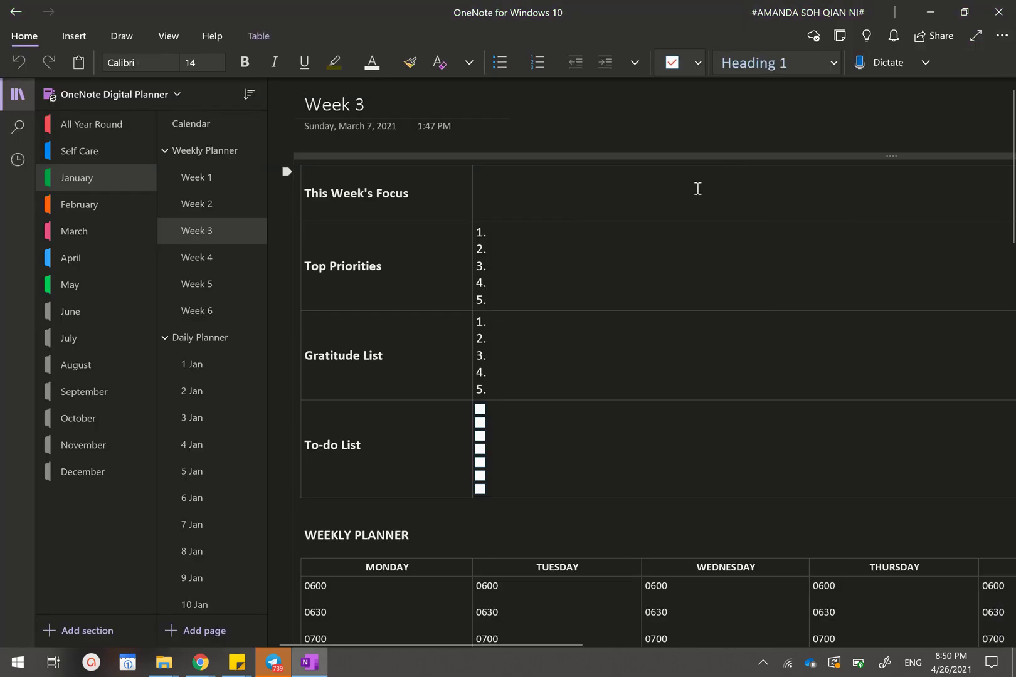